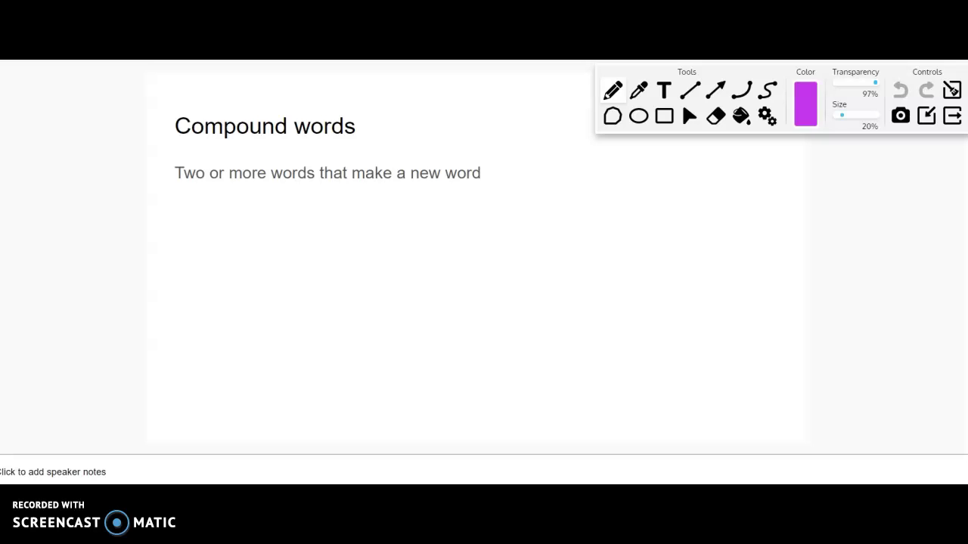
Underline 'Compound words' in purple, handwrite 'baseball' below the definition, and underline 'base' and 'ball'.
left_click_drag(176, 152, 351, 144)
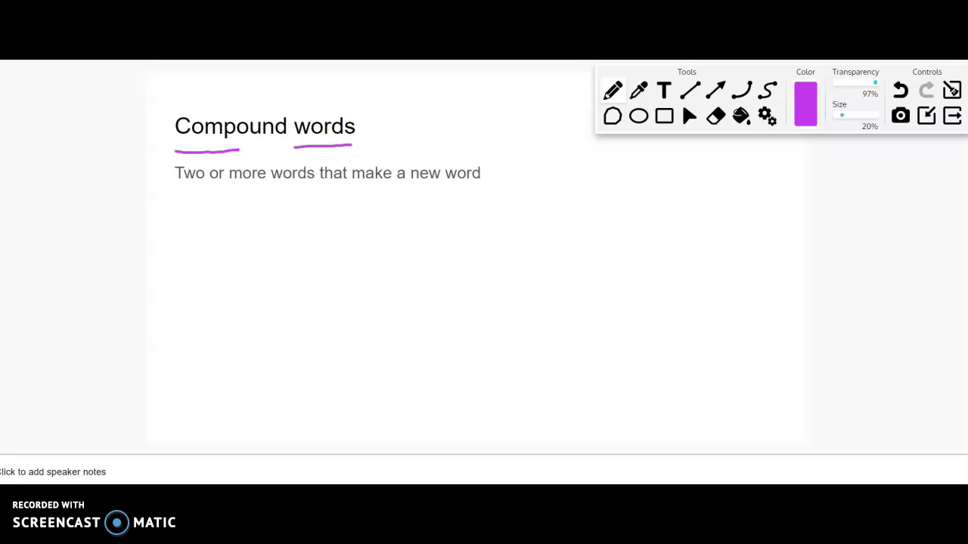
mouse_move(192, 195)
left_mouse_down()
mouse_move(220, 228)
mouse_move(198, 245)
left_mouse_up()
mouse_move(235, 220)
left_mouse_down()
mouse_move(227, 244)
mouse_move(295, 242)
left_mouse_up()
left_click_drag(293, 197, 298, 243)
left_click_drag(336, 218, 337, 240)
mouse_move(352, 194)
left_mouse_down()
mouse_move(361, 243)
mouse_move(376, 239)
left_mouse_up()
left_click_drag(289, 252, 185, 256)
left_click_drag(300, 258, 373, 255)
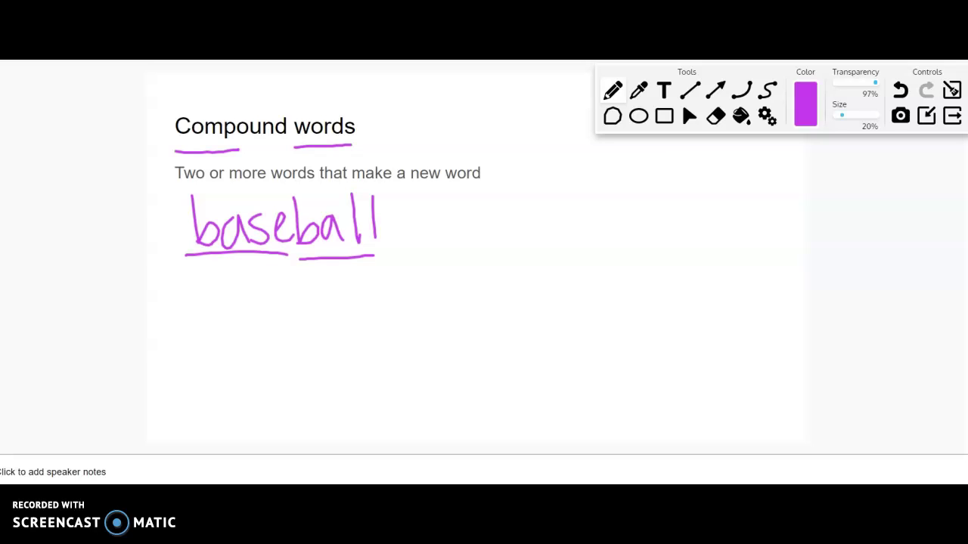
Handwrite 'far-off' below 'baseball'.
mouse_move(205, 277)
left_mouse_down()
mouse_move(207, 344)
mouse_move(211, 308)
left_mouse_up()
mouse_move(231, 306)
left_mouse_down()
mouse_move(243, 337)
mouse_move(270, 302)
mouse_move(290, 317)
left_mouse_up()
mouse_move(305, 304)
left_mouse_down()
mouse_move(301, 313)
mouse_move(305, 302)
left_mouse_up()
left_click_drag(348, 266, 334, 336)
mouse_move(322, 304)
left_mouse_down()
mouse_move(344, 301)
mouse_move(351, 339)
mouse_move(372, 294)
left_mouse_up()
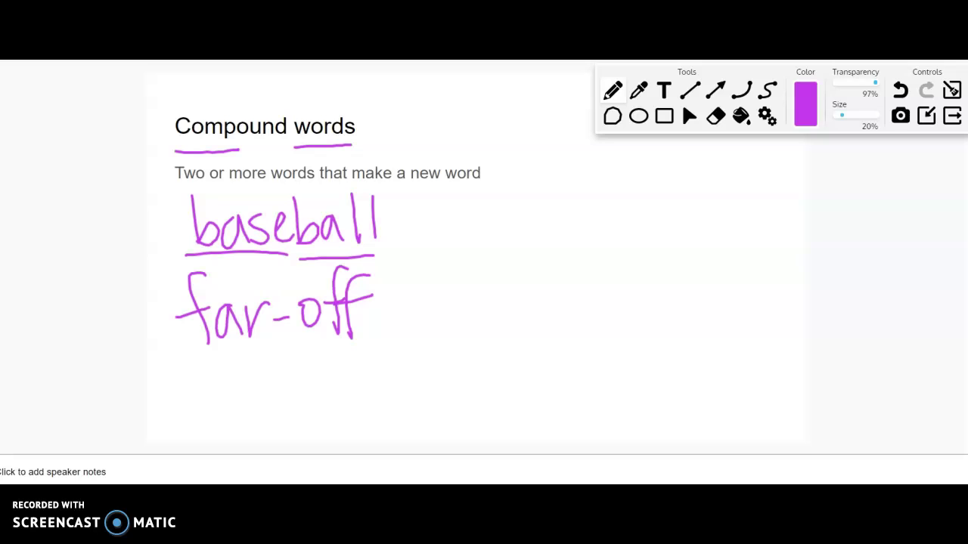
Handwrite 'polar bear' below 'far-off' and bracket it with a line underneath.
mouse_move(191, 381)
left_mouse_down()
mouse_move(205, 445)
mouse_move(191, 409)
left_mouse_up()
mouse_move(236, 381)
left_mouse_down()
mouse_move(262, 400)
mouse_move(297, 398)
mouse_move(319, 367)
left_mouse_up()
left_click(280, 370)
left_click_drag(375, 345, 387, 394)
mouse_move(420, 383)
left_mouse_down()
mouse_move(432, 369)
mouse_move(434, 393)
left_mouse_up()
mouse_move(457, 369)
left_mouse_down()
mouse_move(447, 387)
mouse_move(461, 393)
mouse_move(500, 364)
left_mouse_up()
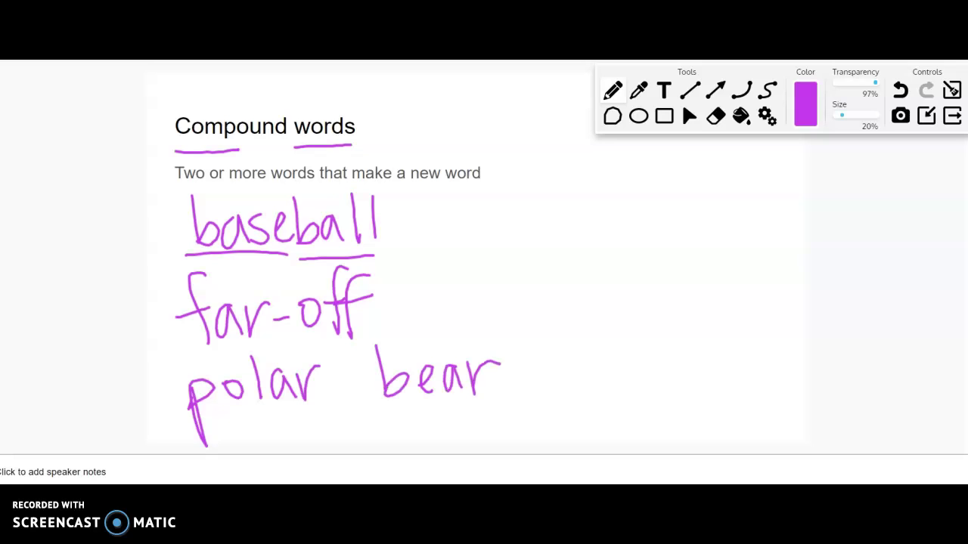
mouse_move(173, 401)
left_mouse_down()
mouse_move(216, 426)
mouse_move(515, 412)
mouse_move(516, 387)
left_mouse_up()
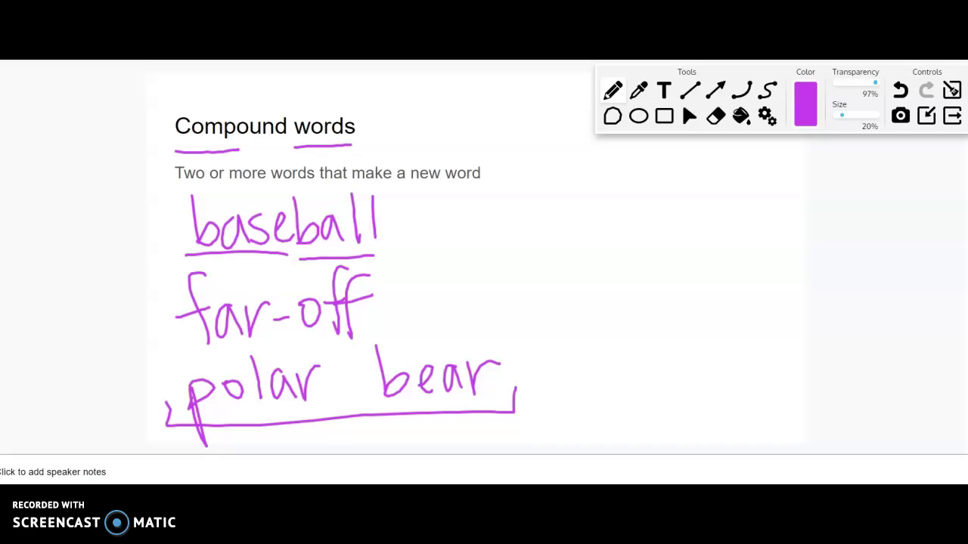
Clear the ink, move to the Closed compound word slide, and handwrite 'birthday'.
left_click(952, 91)
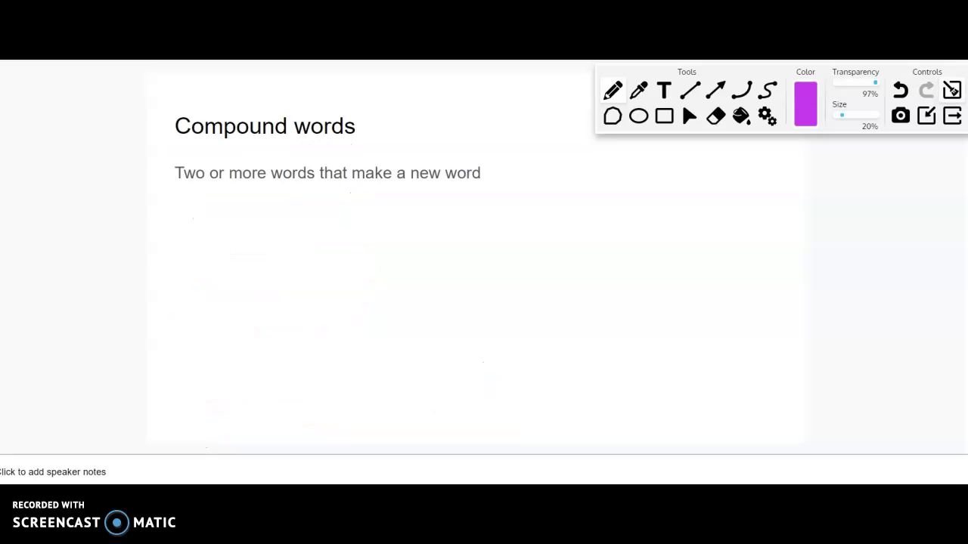
key("Right")
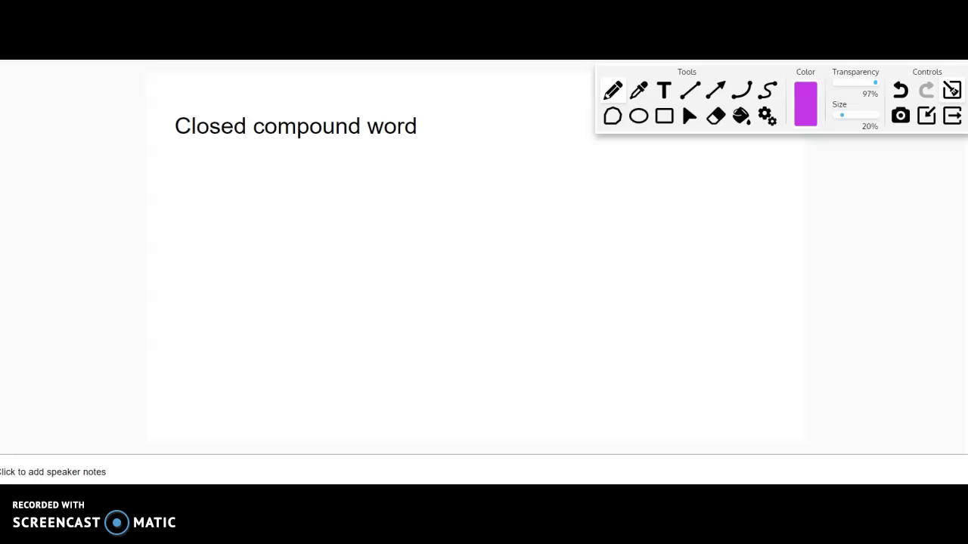
mouse_move(192, 164)
left_mouse_down()
mouse_move(197, 220)
mouse_move(240, 228)
left_mouse_up()
mouse_move(220, 180)
left_mouse_down()
mouse_move(226, 171)
mouse_move(253, 206)
mouse_move(271, 189)
left_mouse_up()
mouse_move(290, 163)
left_mouse_down()
mouse_move(298, 221)
mouse_move(317, 176)
left_mouse_up()
mouse_move(313, 164)
left_mouse_down()
mouse_move(315, 218)
mouse_move(347, 215)
left_mouse_up()
left_click_drag(371, 190, 372, 216)
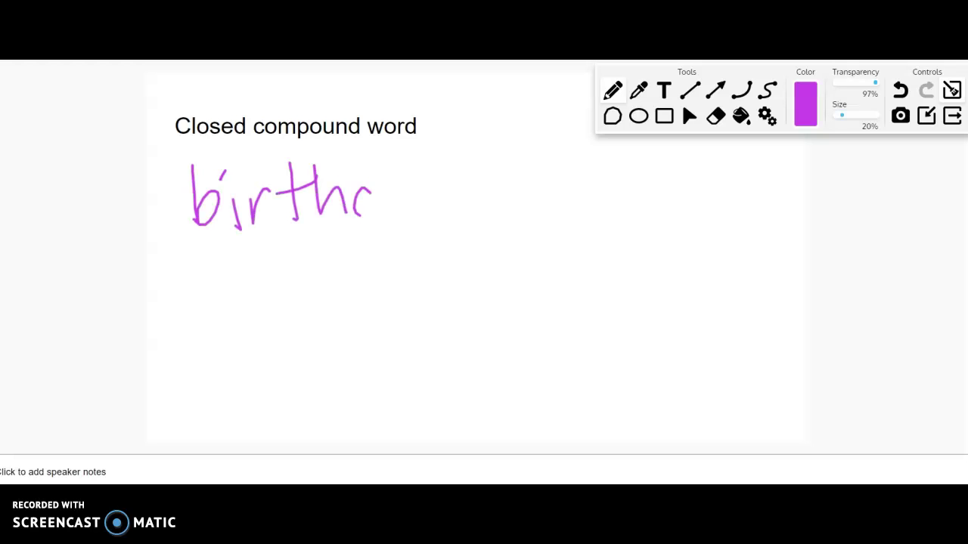
left_click_drag(365, 157, 378, 217)
left_click_drag(402, 184, 387, 214)
mouse_move(407, 180)
left_mouse_down()
mouse_move(410, 209)
mouse_move(443, 204)
left_mouse_up()
Handwrite 'cowboy' beneath 'birthday'.
left_click_drag(443, 177, 416, 231)
mouse_move(221, 269)
left_mouse_down()
mouse_move(218, 307)
mouse_move(235, 273)
mouse_move(287, 256)
mouse_move(297, 296)
left_mouse_up()
left_click_drag(327, 266, 358, 290)
mouse_move(373, 257)
left_mouse_down()
mouse_move(376, 317)
mouse_move(317, 298)
left_mouse_up()
Handwrite 'raincoat' below 'cowboy', then clear all ink from the slide.
mouse_move(210, 345)
left_mouse_down()
mouse_move(213, 372)
mouse_move(236, 339)
mouse_move(257, 368)
left_mouse_up()
mouse_move(264, 339)
left_mouse_down()
mouse_move(268, 372)
mouse_move(319, 374)
left_mouse_up()
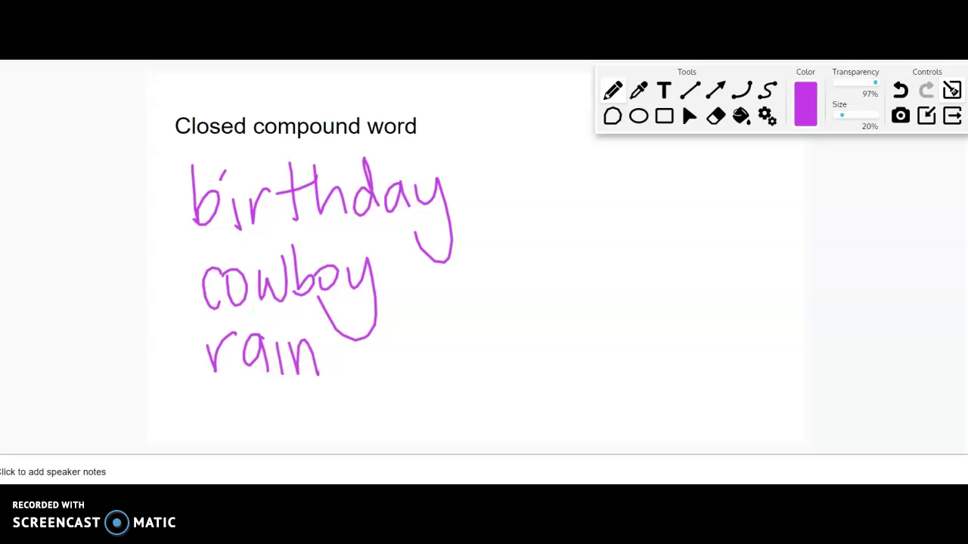
left_click(274, 327)
left_click_drag(348, 340, 349, 371)
left_click_drag(378, 337, 420, 364)
left_click_drag(435, 304, 431, 370)
left_click_drag(414, 331, 463, 325)
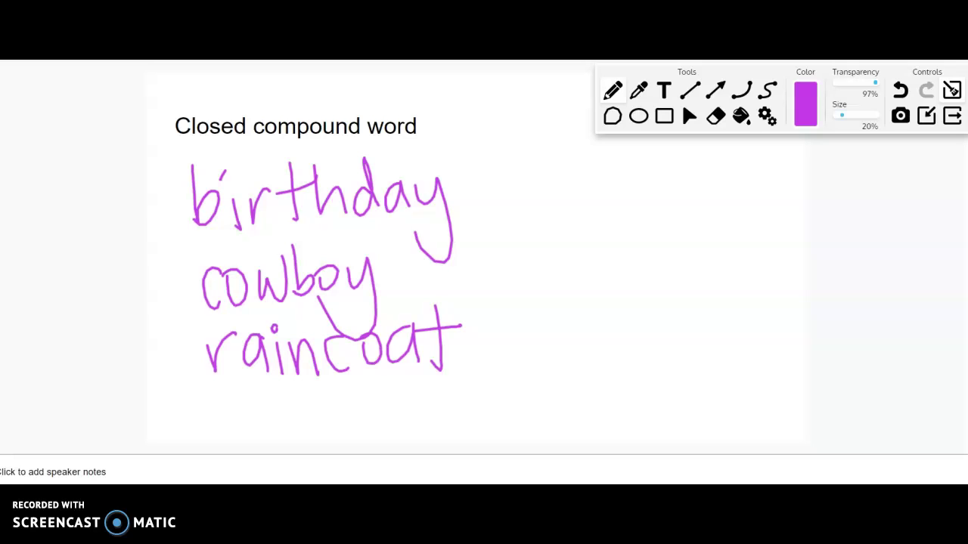
left_click(952, 90)
Go to the Hyphenated compound word slide and handwrite 'life-size' below the title.
key("Right")
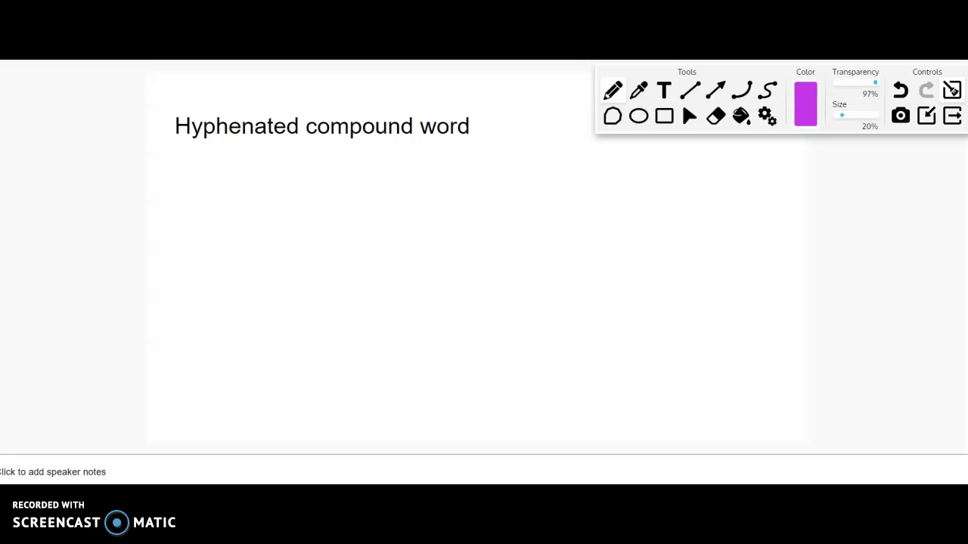
left_click_drag(195, 174, 205, 237)
left_click_drag(220, 202, 228, 234)
left_click(218, 181)
left_click_drag(264, 166, 259, 237)
mouse_move(236, 204)
left_mouse_down()
mouse_move(266, 198)
mouse_move(294, 227)
mouse_move(320, 209)
left_mouse_up()
left_click_drag(351, 189, 333, 219)
mouse_move(370, 190)
left_mouse_down()
mouse_move(371, 214)
mouse_move(431, 217)
left_mouse_up()
left_click(370, 170)
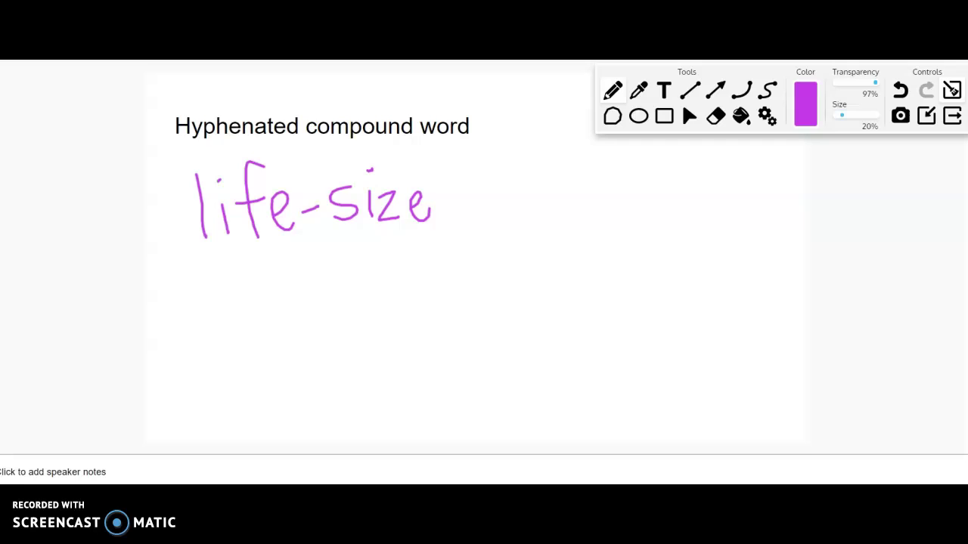
Handwrite 'up-to-date' below 'life-size'.
mouse_move(192, 277)
left_mouse_down()
mouse_move(219, 281)
mouse_move(235, 302)
left_mouse_up()
mouse_move(243, 283)
left_mouse_down()
mouse_move(248, 349)
mouse_move(250, 304)
mouse_move(293, 283)
left_mouse_up()
left_click_drag(319, 257, 321, 307)
left_click_drag(307, 278, 337, 275)
mouse_move(355, 274)
left_mouse_down()
mouse_move(344, 281)
mouse_move(354, 270)
left_mouse_up()
mouse_move(366, 276)
left_mouse_down()
mouse_move(384, 274)
mouse_move(413, 295)
left_mouse_up()
mouse_move(413, 231)
left_mouse_down()
mouse_move(417, 296)
mouse_move(435, 270)
mouse_move(452, 295)
left_mouse_up()
left_click_drag(461, 233, 463, 301)
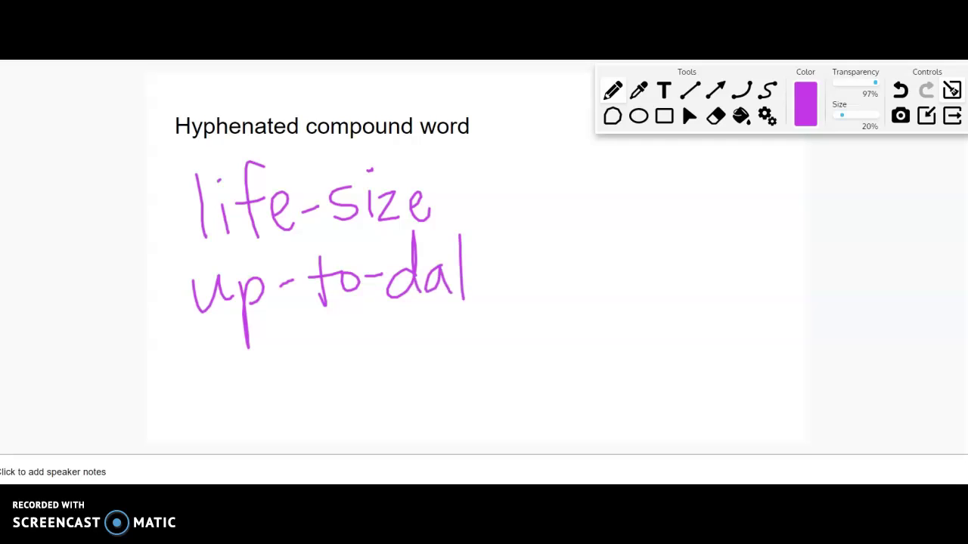
left_click_drag(445, 269, 475, 260)
mouse_move(476, 277)
left_mouse_down()
mouse_move(491, 262)
mouse_move(503, 291)
left_mouse_up()
Handwrite 'ready-made' below 'up-to-date'.
mouse_move(191, 404)
left_mouse_down()
mouse_move(204, 366)
mouse_move(220, 363)
left_mouse_up()
mouse_move(236, 366)
left_mouse_down()
mouse_move(219, 393)
mouse_move(236, 368)
mouse_move(250, 405)
left_mouse_up()
left_click_drag(277, 367, 287, 399)
left_click_drag(320, 368, 320, 378)
left_click_drag(318, 325, 330, 399)
mouse_move(347, 370)
left_mouse_down()
mouse_move(357, 372)
mouse_move(346, 425)
left_mouse_up()
mouse_move(378, 375)
left_mouse_down()
mouse_move(406, 367)
mouse_move(503, 390)
left_mouse_up()
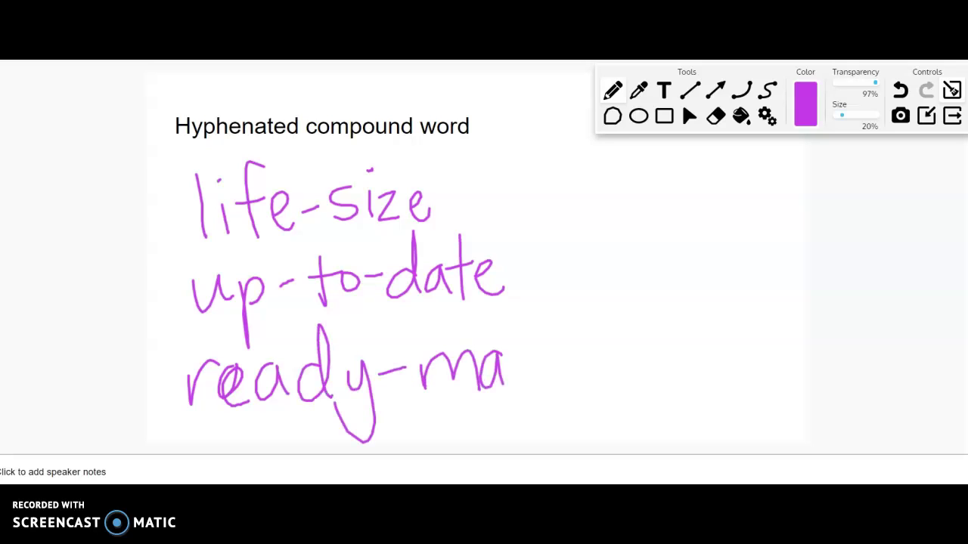
left_click_drag(529, 358, 529, 390)
left_click_drag(520, 326, 530, 390)
mouse_move(538, 370)
left_mouse_down()
mouse_move(553, 352)
mouse_move(571, 389)
left_mouse_up()
Write the note '2 adjectives' beside 'life-size', then clear all ink from the slide.
mouse_move(555, 206)
left_mouse_down()
mouse_move(565, 200)
mouse_move(619, 242)
left_mouse_up()
left_click_drag(660, 213, 666, 232)
mouse_move(693, 212)
left_mouse_down()
mouse_move(680, 223)
mouse_move(691, 227)
left_mouse_up()
mouse_move(688, 180)
left_mouse_down()
mouse_move(694, 232)
mouse_move(749, 226)
left_mouse_up()
mouse_move(764, 209)
left_mouse_down()
mouse_move(756, 220)
mouse_move(780, 227)
left_mouse_up()
mouse_move(792, 187)
left_mouse_down()
mouse_move(797, 241)
mouse_move(812, 206)
left_mouse_up()
mouse_move(811, 213)
left_mouse_down()
mouse_move(814, 230)
mouse_move(833, 227)
mouse_move(841, 200)
left_mouse_up()
left_click(803, 187)
mouse_move(845, 214)
left_mouse_down()
mouse_move(859, 204)
mouse_move(867, 224)
left_mouse_up()
left_click_drag(898, 200, 879, 226)
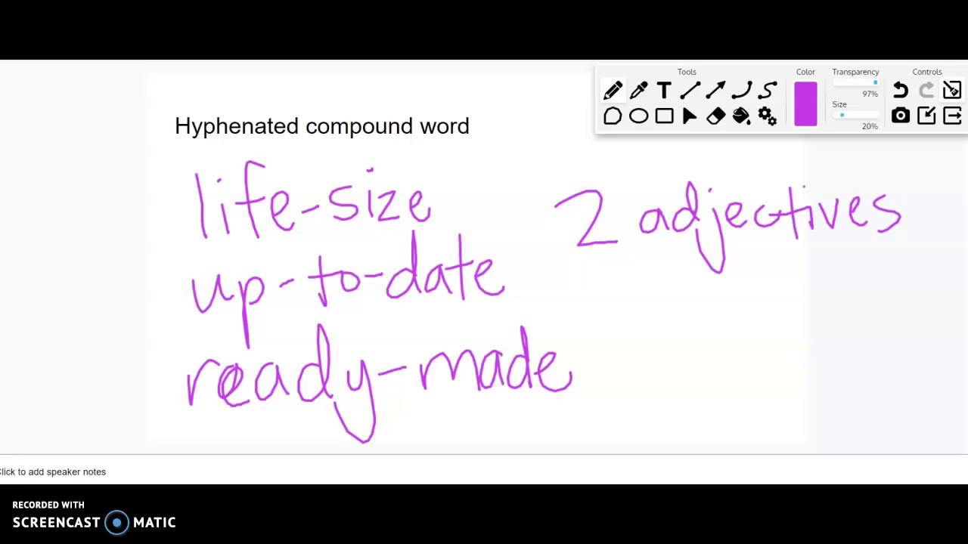
left_click(951, 89)
Go to the Open compound word slide and handwrite 'high school' below the title.
key("Down")
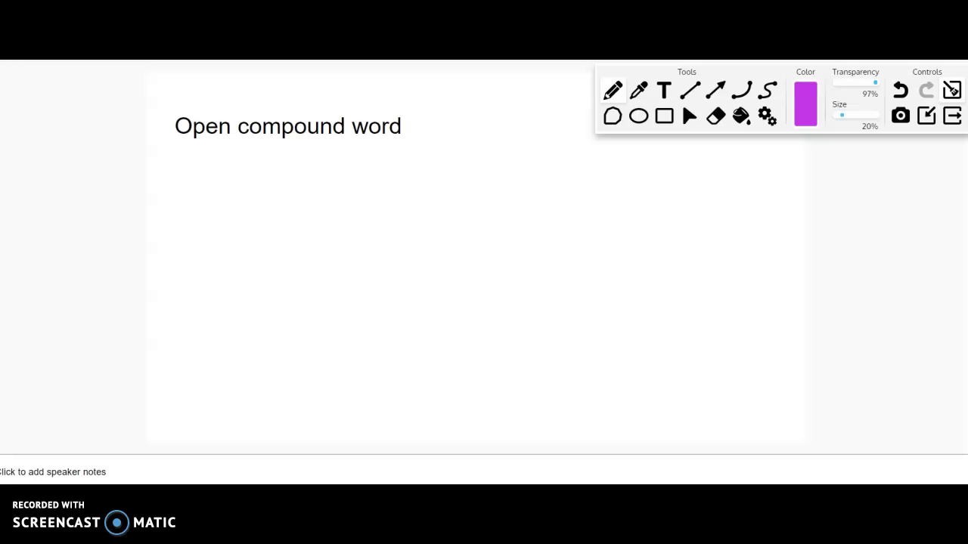
mouse_move(191, 159)
left_mouse_down()
mouse_move(195, 223)
mouse_move(245, 217)
left_mouse_up()
mouse_move(234, 171)
left_mouse_down()
mouse_move(231, 182)
mouse_move(278, 201)
mouse_move(259, 236)
left_mouse_up()
mouse_move(288, 155)
left_mouse_down()
mouse_move(289, 177)
mouse_move(321, 201)
left_mouse_up()
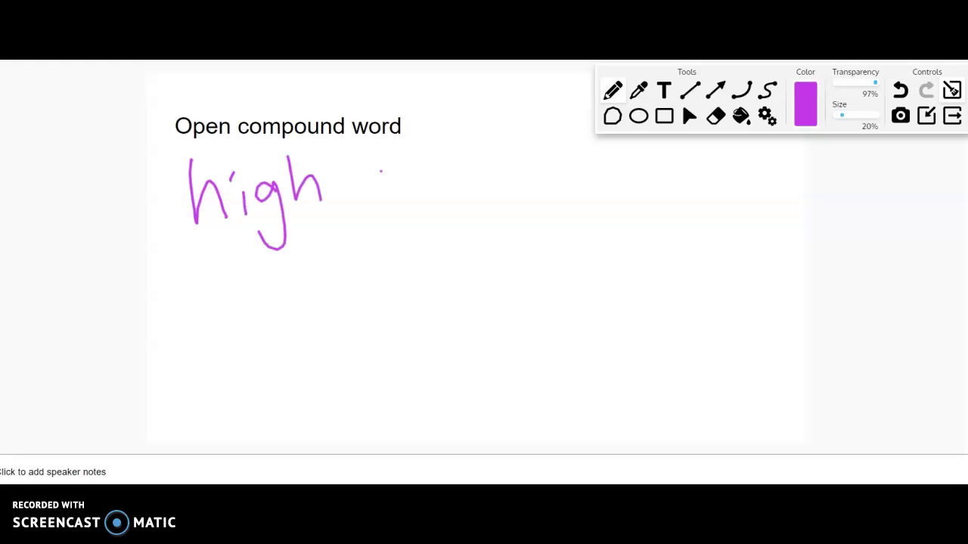
left_click_drag(382, 174, 359, 199)
left_click_drag(412, 178, 414, 201)
left_click_drag(407, 151, 433, 202)
left_click_drag(451, 181, 470, 179)
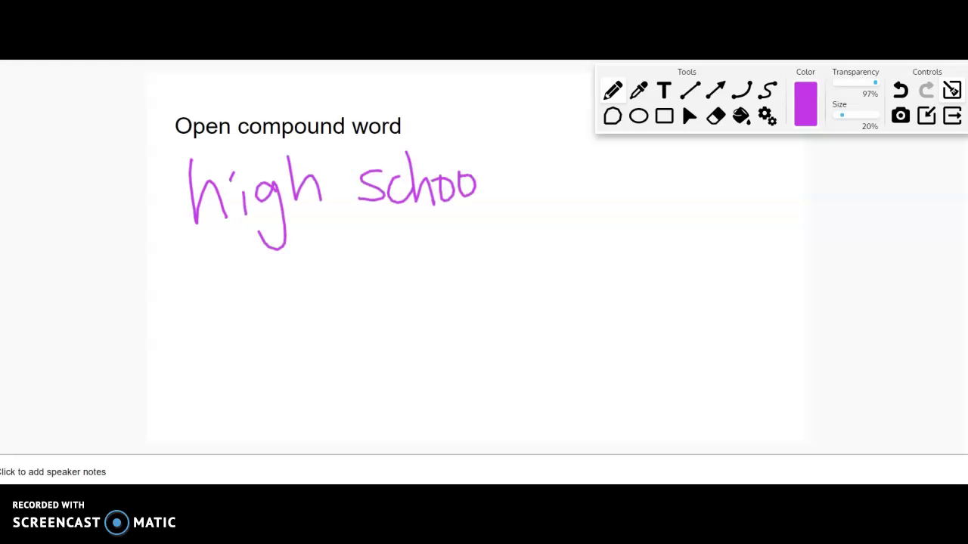
left_click_drag(488, 133, 493, 195)
Handwrite 'living room' below 'high school'.
left_click_drag(194, 254, 201, 318)
left_click_drag(218, 286, 216, 309)
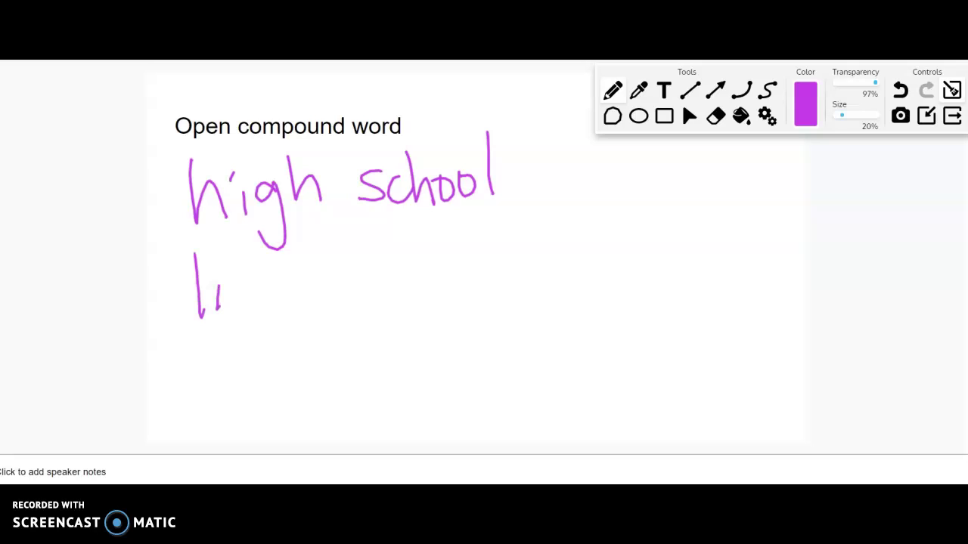
mouse_move(210, 265)
left_mouse_down()
mouse_move(220, 257)
mouse_move(286, 308)
left_mouse_up()
left_click_drag(295, 286, 327, 306)
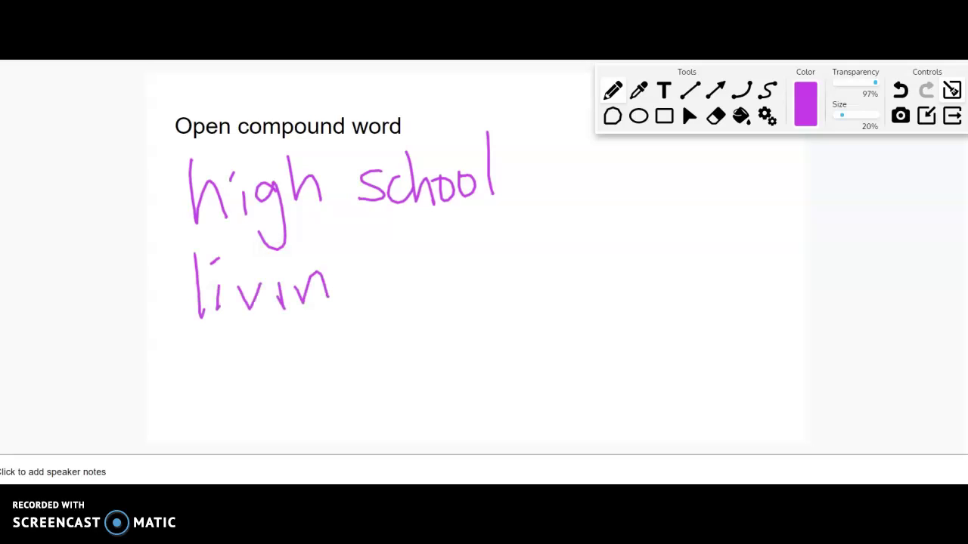
left_click_drag(353, 274, 331, 318)
left_click_drag(406, 258, 434, 265)
mouse_move(464, 260)
left_mouse_down()
mouse_move(456, 272)
mouse_move(464, 260)
left_mouse_up()
mouse_move(491, 261)
left_mouse_down()
mouse_move(484, 282)
mouse_move(493, 263)
left_mouse_up()
left_click_drag(515, 266, 573, 290)
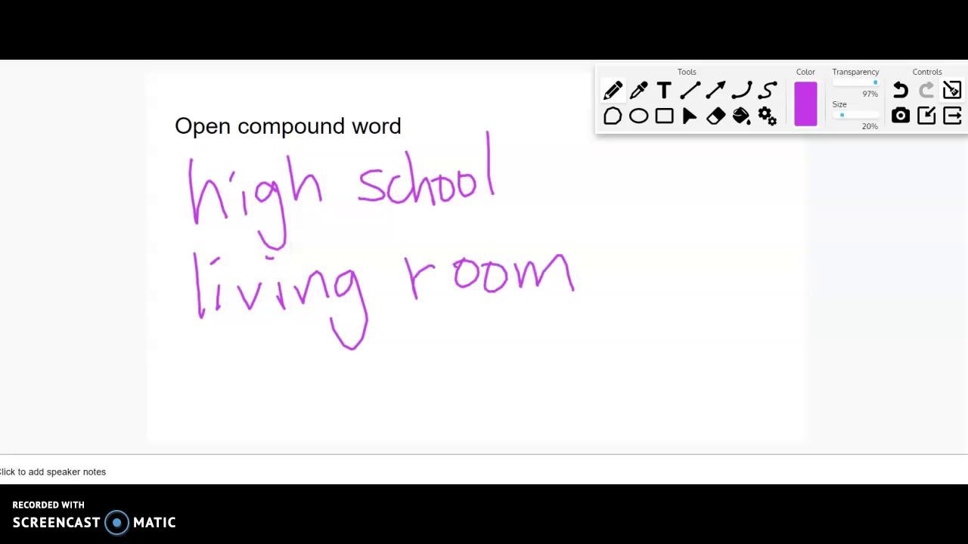
Handwrite 'coffee mug' below 'living room'.
mouse_move(231, 375)
left_mouse_down()
mouse_move(233, 410)
mouse_move(251, 382)
left_mouse_up()
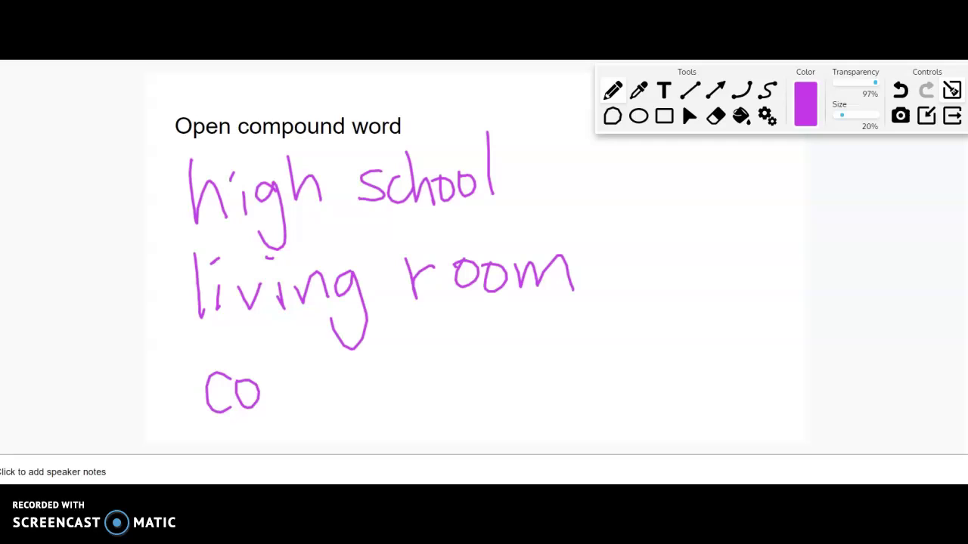
left_click_drag(300, 341, 274, 421)
left_click_drag(251, 378, 283, 379)
left_click_drag(305, 342, 295, 420)
left_click_drag(271, 382, 301, 381)
left_click_drag(312, 393, 333, 409)
left_click_drag(337, 393, 355, 410)
mouse_move(409, 388)
left_mouse_down()
mouse_move(412, 412)
mouse_move(462, 408)
left_mouse_up()
mouse_move(466, 371)
left_mouse_down()
mouse_move(491, 369)
mouse_move(498, 400)
left_mouse_up()
mouse_move(519, 370)
left_mouse_down()
mouse_move(514, 389)
mouse_move(526, 367)
left_mouse_up()
left_click_drag(526, 368, 487, 416)
Write the note 'adjective + noun' to the right of the three compounds.
mouse_move(659, 189)
left_mouse_down()
mouse_move(650, 224)
mouse_move(666, 223)
left_mouse_up()
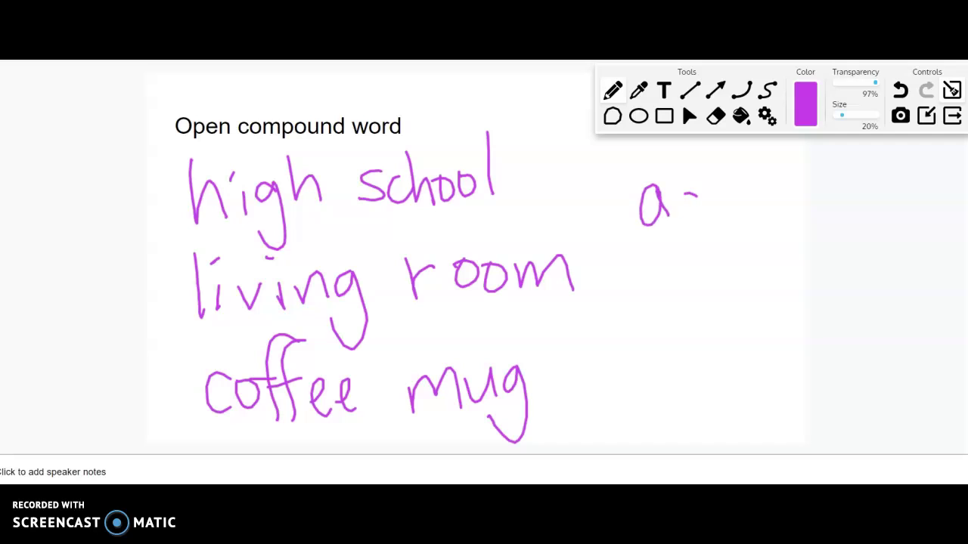
mouse_move(697, 193)
left_mouse_down()
mouse_move(703, 218)
mouse_move(732, 200)
mouse_move(718, 184)
left_mouse_up()
left_click_drag(735, 201, 753, 217)
left_click_drag(780, 198, 765, 217)
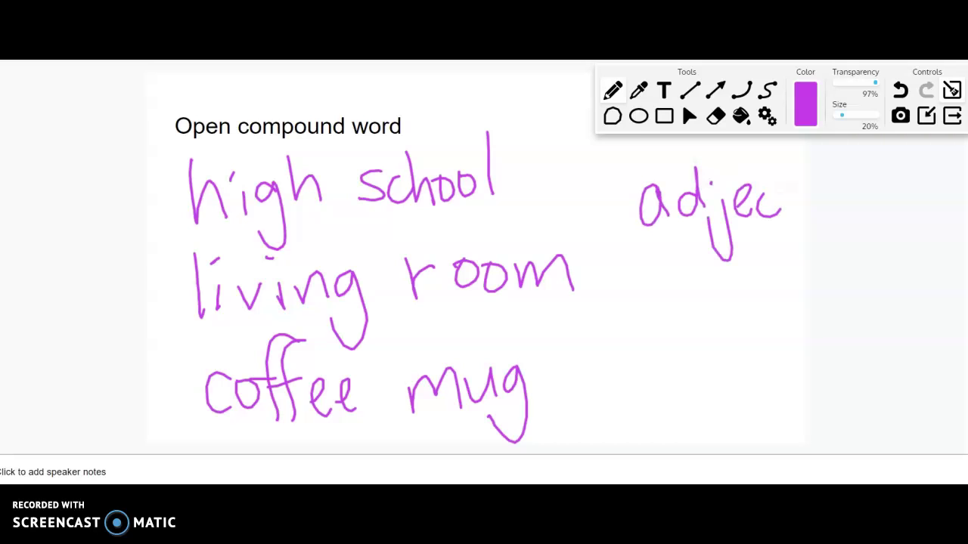
left_click_drag(795, 169, 797, 227)
mouse_move(778, 200)
left_mouse_down()
mouse_move(816, 221)
mouse_move(846, 184)
left_mouse_up()
mouse_move(849, 201)
left_mouse_down()
mouse_move(862, 198)
mouse_move(876, 216)
left_mouse_up()
left_click_drag(901, 183, 906, 220)
left_click_drag(880, 198, 924, 189)
mouse_move(766, 269)
left_mouse_down()
mouse_move(771, 305)
mouse_move(794, 302)
left_mouse_up()
mouse_move(818, 277)
left_mouse_down()
mouse_move(812, 297)
mouse_move(821, 277)
left_mouse_up()
left_click_drag(832, 273, 870, 295)
mouse_move(886, 269)
left_mouse_down()
mouse_move(890, 298)
mouse_move(928, 300)
left_mouse_up()
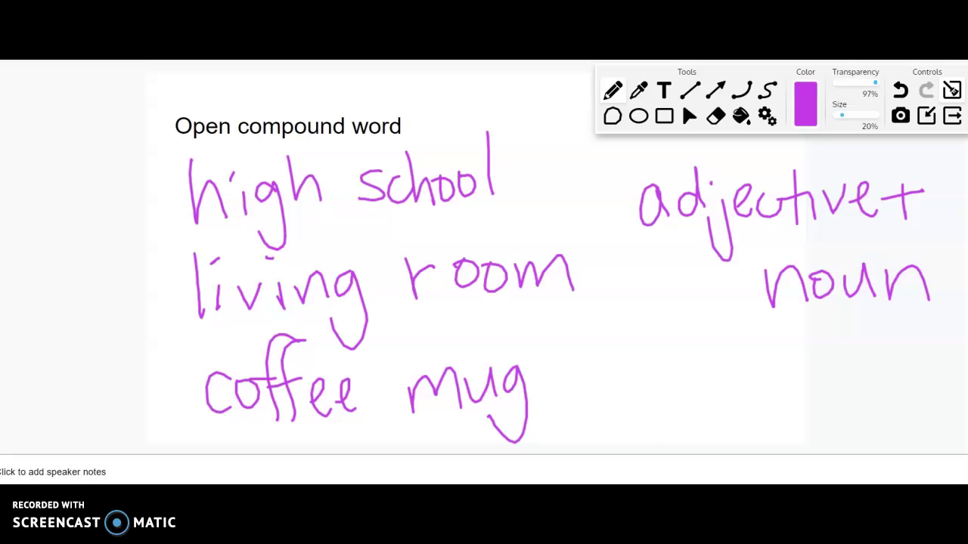
Underline high, school, room, coffee and mug, and draw a curly brace grouping the three compounds.
left_click_drag(210, 238, 301, 224)
left_click_drag(376, 222, 490, 209)
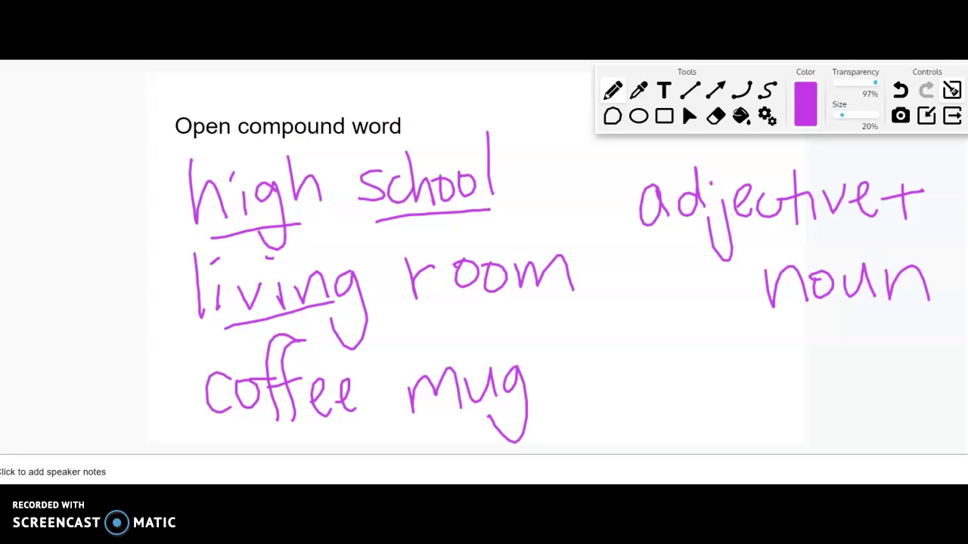
left_click_drag(433, 319, 561, 309)
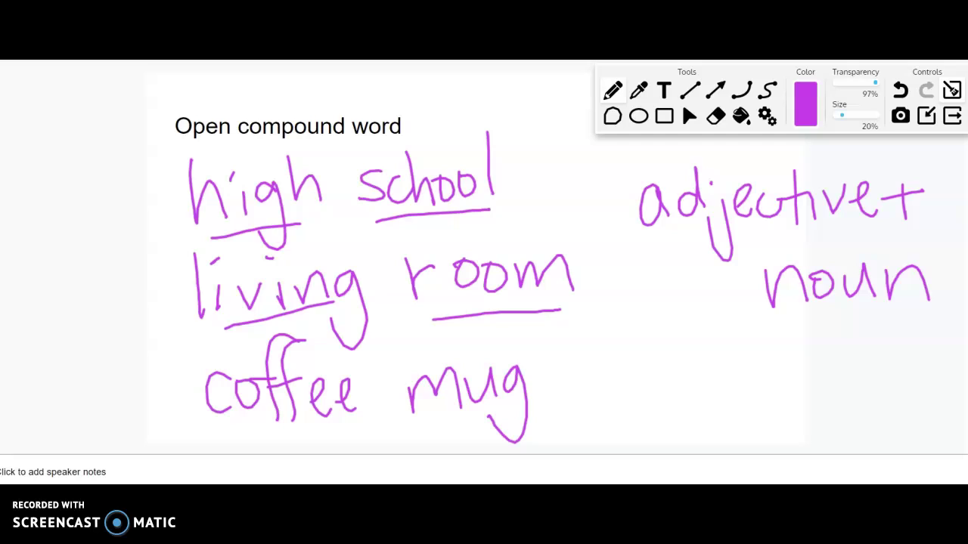
left_click_drag(225, 433, 331, 435)
left_click_drag(432, 430, 514, 433)
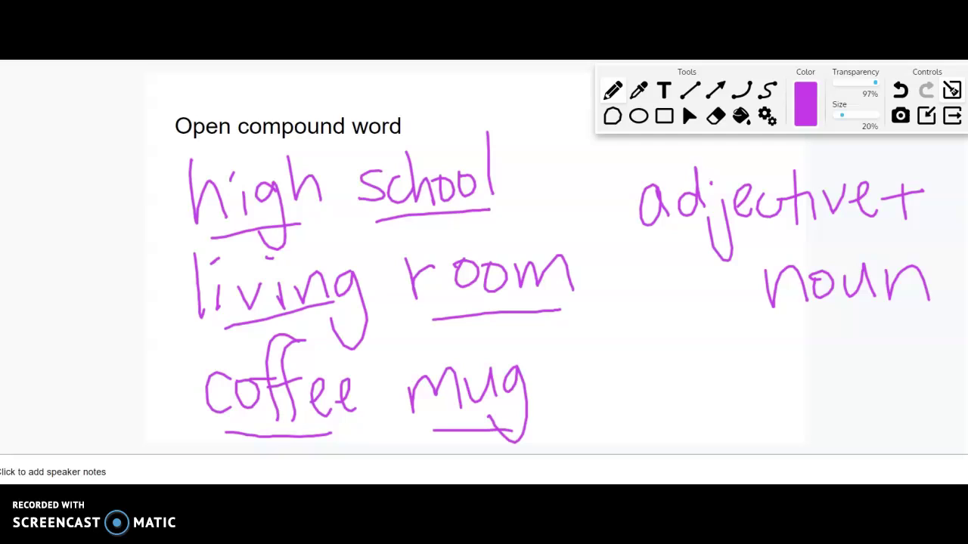
mouse_move(188, 148)
left_mouse_down()
mouse_move(184, 431)
mouse_move(225, 437)
left_mouse_up()
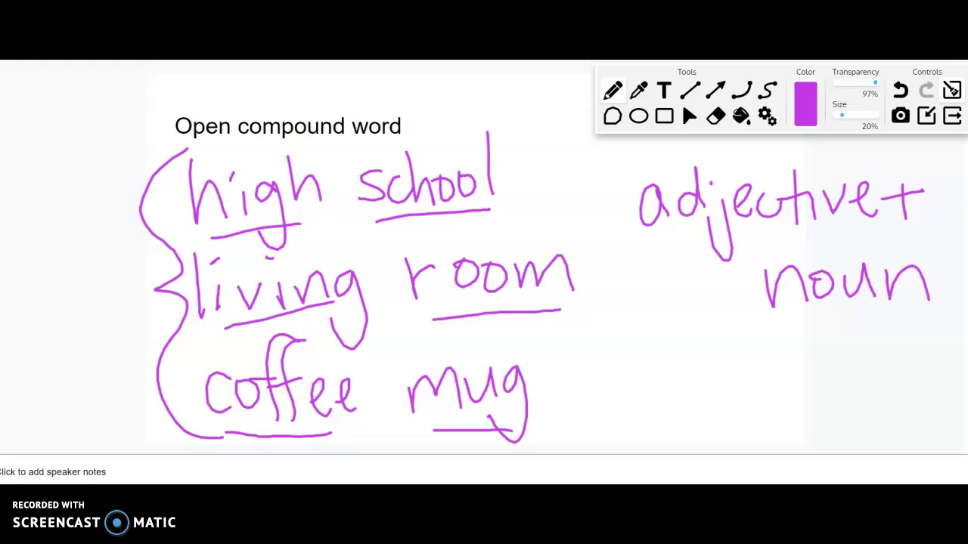
Clear the handwritten ink, then select and deselect the yellow 'Pick 3 of the words' define box.
left_click(952, 91)
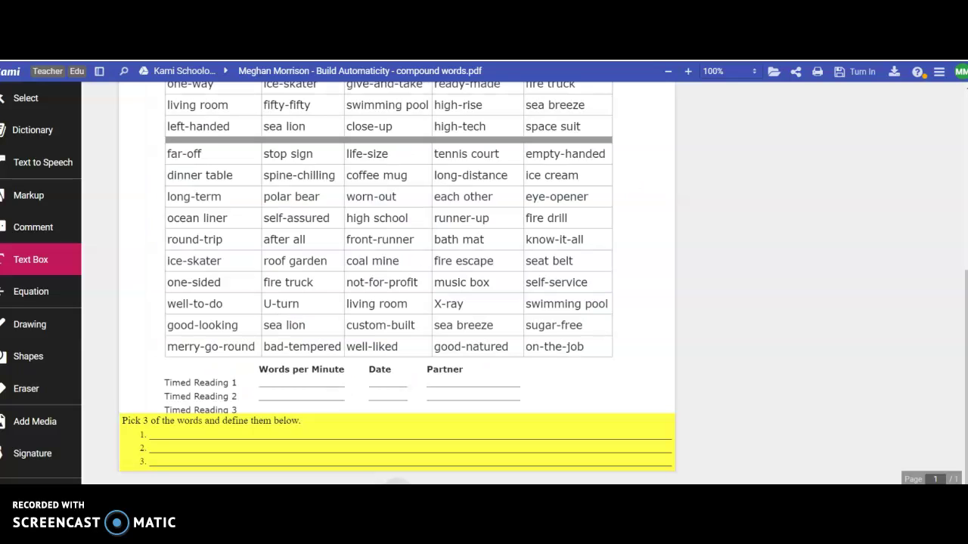
left_click(297, 460)
left_click(139, 375)
left_click(140, 372)
left_click(321, 412)
left_click(280, 395)
left_click(205, 439)
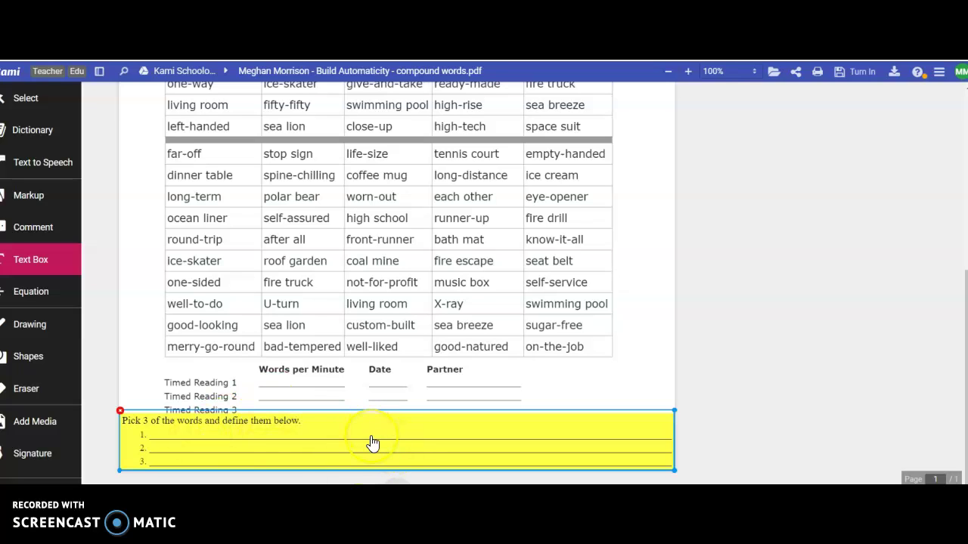
left_click(518, 378)
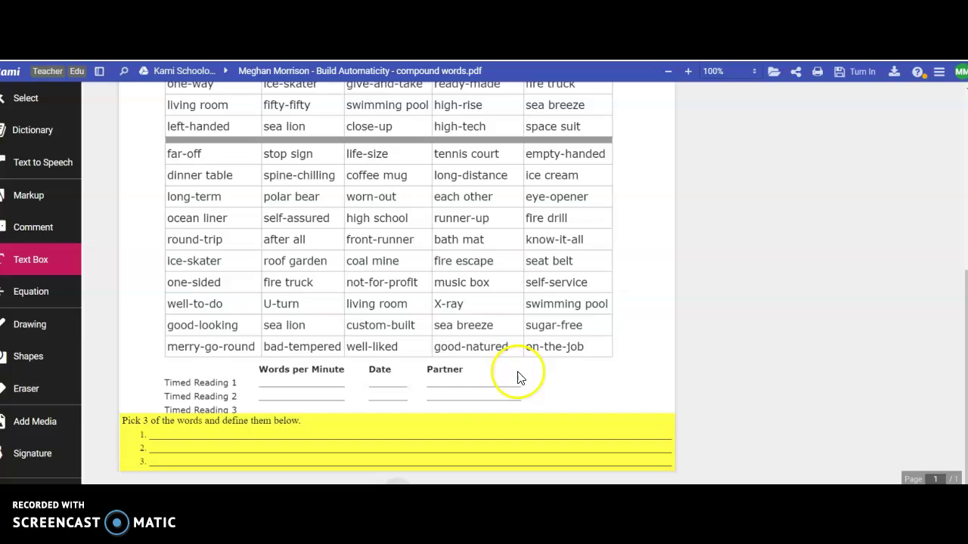
Scroll up through the worksheet's grid of compound words for timed reading practice.
scroll(548, 368, "up", 3)
scroll(538, 368, "up", 3)
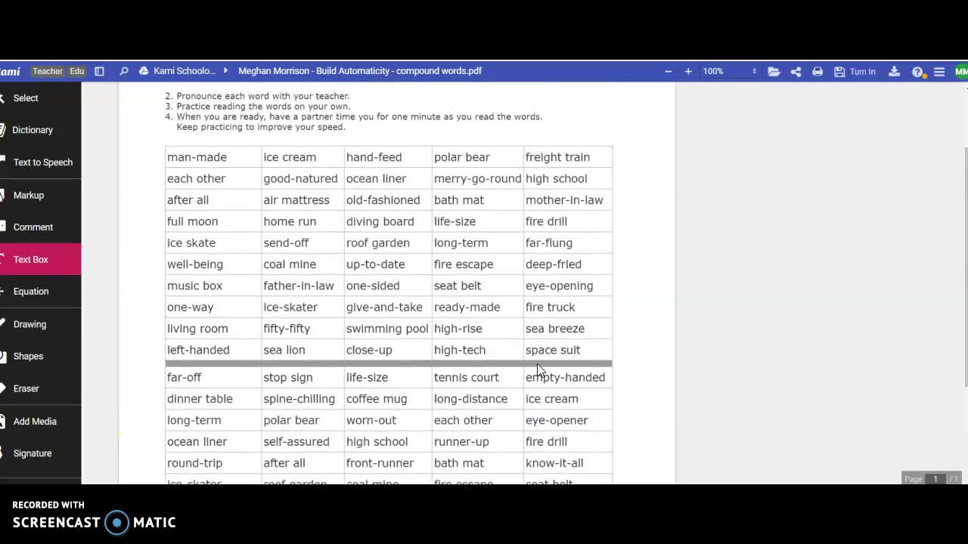
left_click(684, 287)
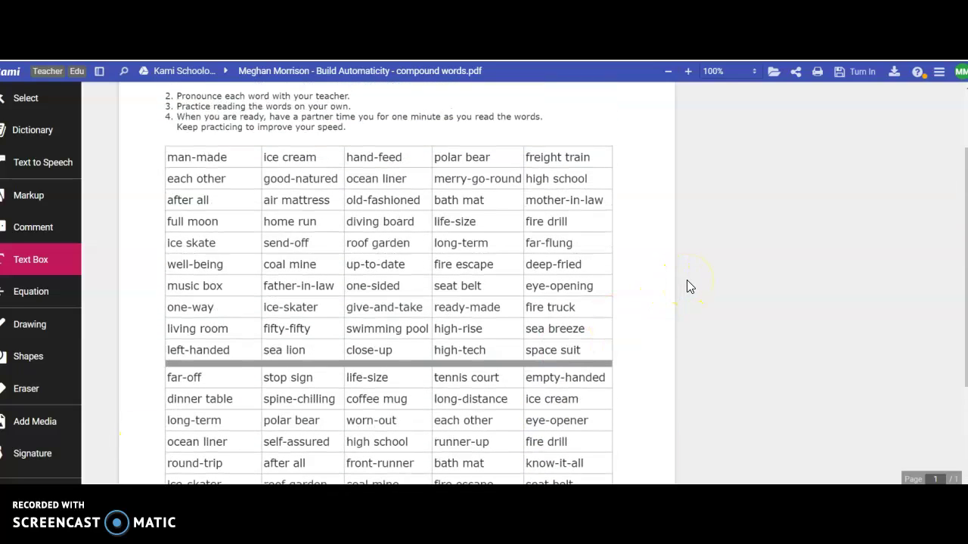